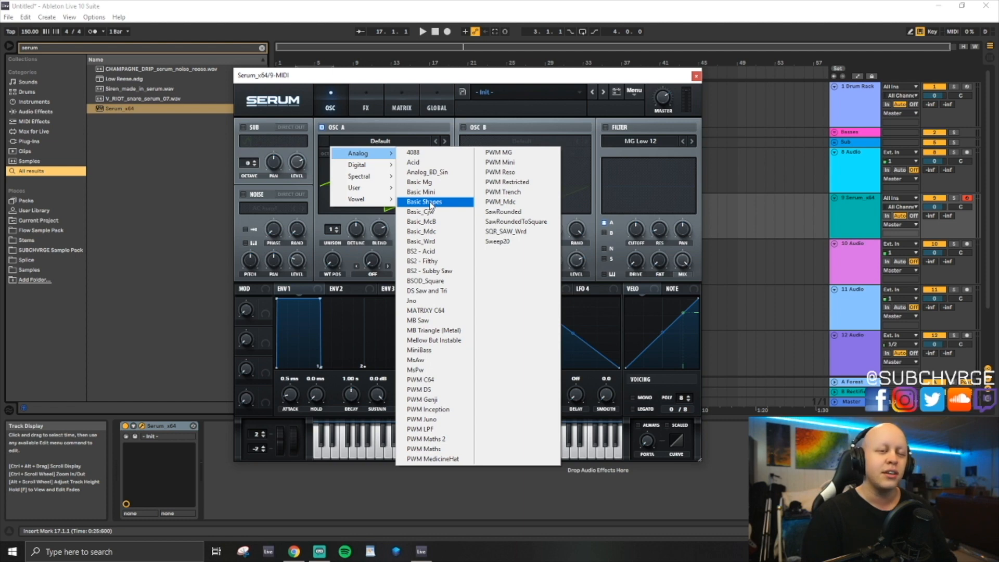
# Load the Analog Basic Shapes wavetable into oscillator A, show it in 3D at frame 1, and audition the sine wave.
pyautogui.click(430, 203)
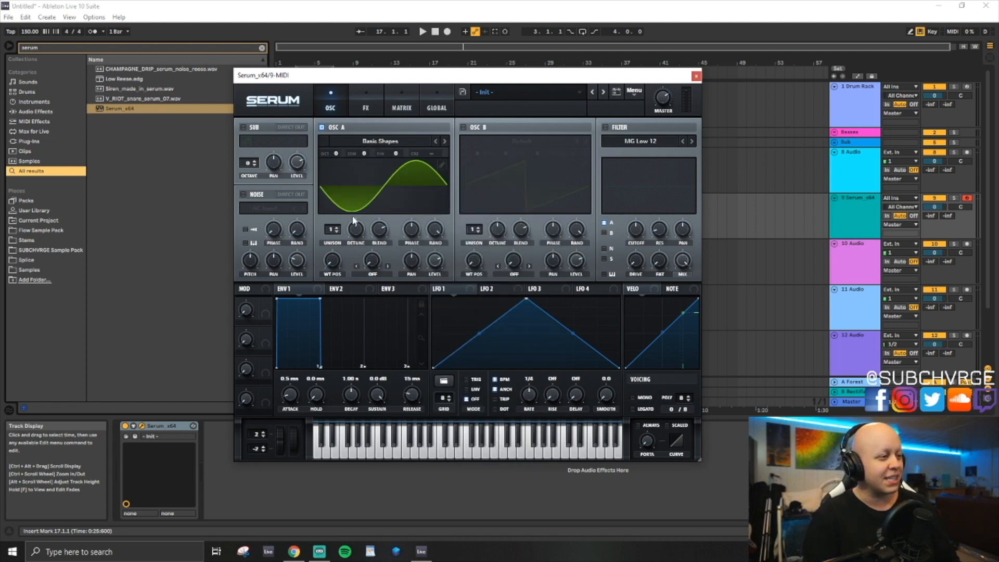
pyautogui.click(362, 190)
pyautogui.moveTo(335, 261)
pyautogui.mouseDown()
pyautogui.moveTo(344, 224)
pyautogui.moveTo(336, 260)
pyautogui.mouseUp()
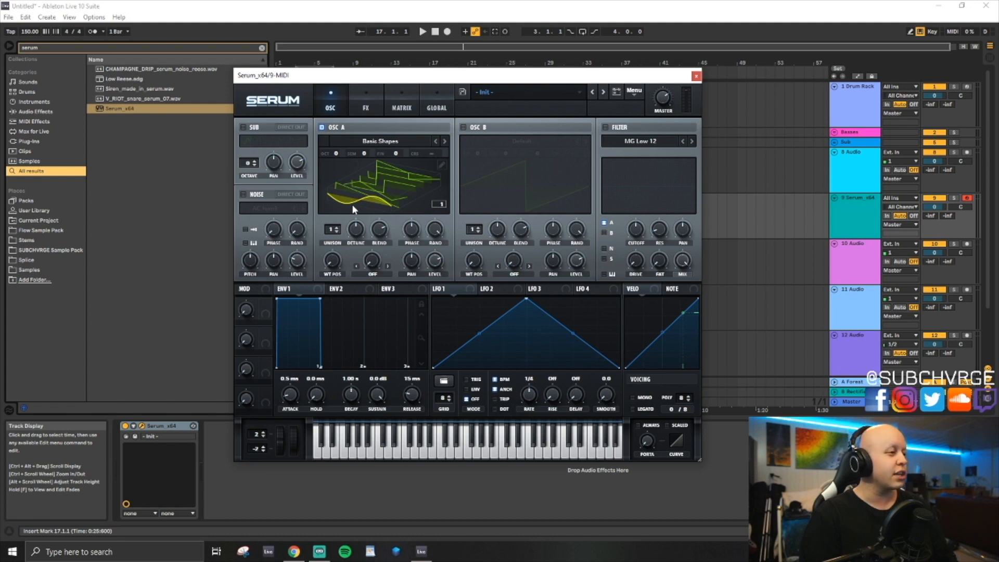
pyautogui.press('e')
pyautogui.press('e')
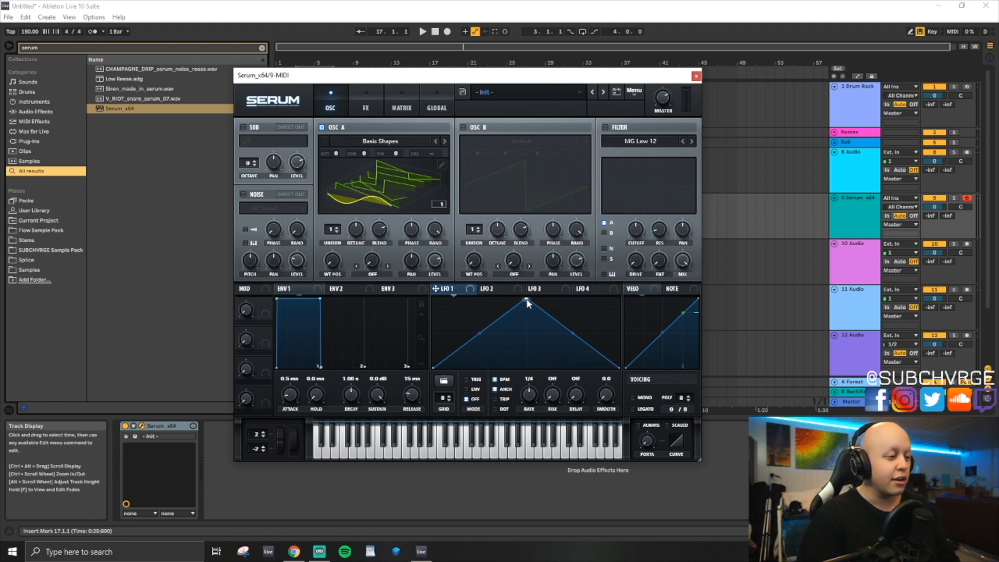
# Reshape LFO 1 from a triangle into a straight rising ramp and set its mode to TRIG.
pyautogui.moveTo(526, 300); pyautogui.dragTo(619, 299)
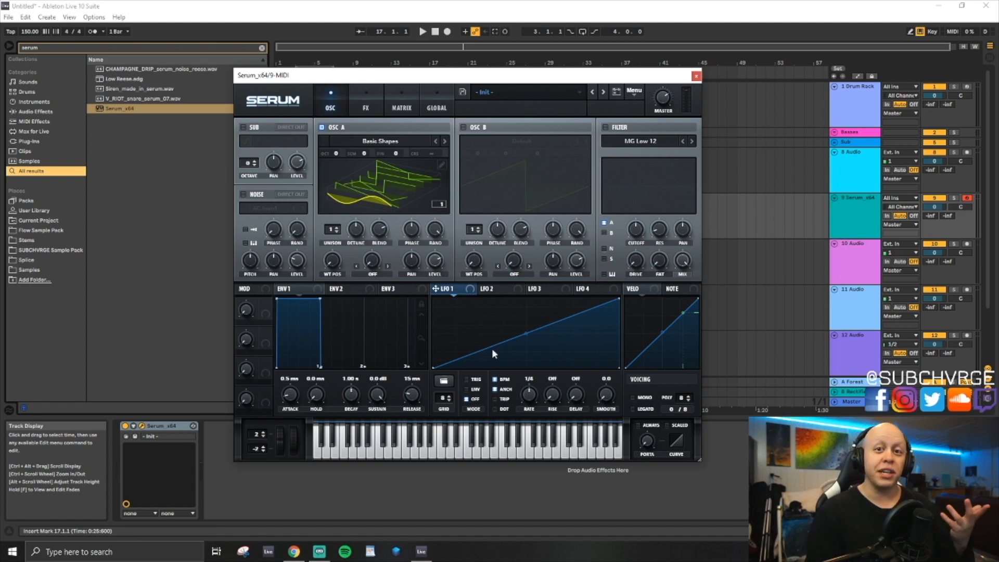
pyautogui.click(466, 380)
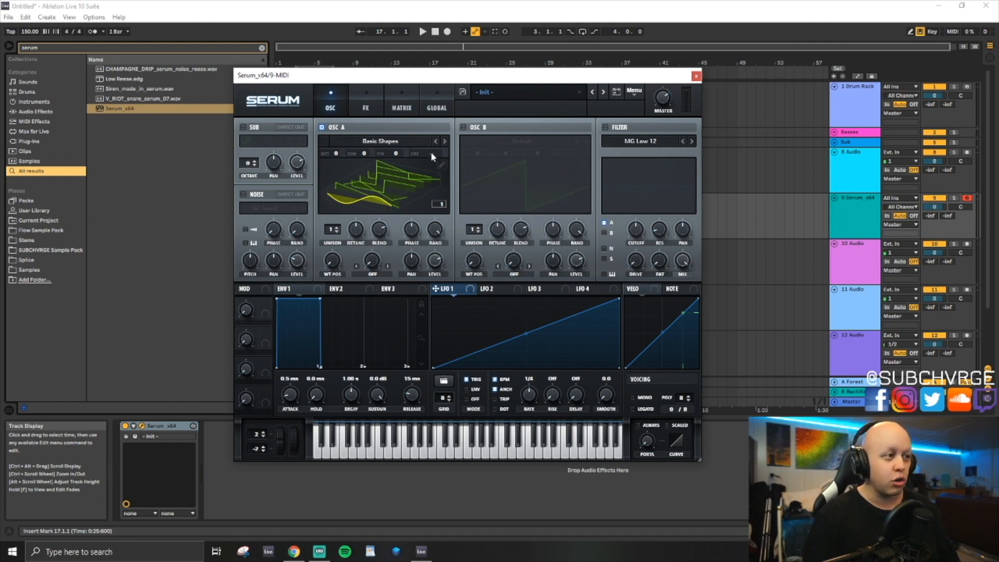
# Set oscillator A's coarse pitch (CRS) to 17.00.
pyautogui.moveTo(431, 152)
pyautogui.mouseDown()
pyautogui.moveTo(437, 126)
pyautogui.moveTo(437, 135)
pyautogui.mouseUp()
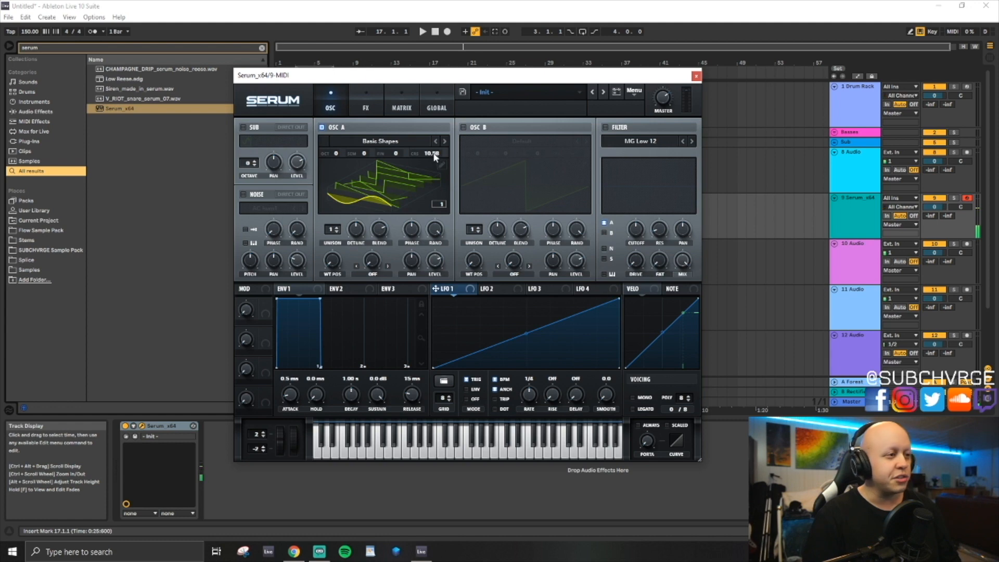
pyautogui.rightClick(432, 155)
pyautogui.click(433, 154)
pyautogui.moveTo(432, 154); pyautogui.dragTo(432, 151)
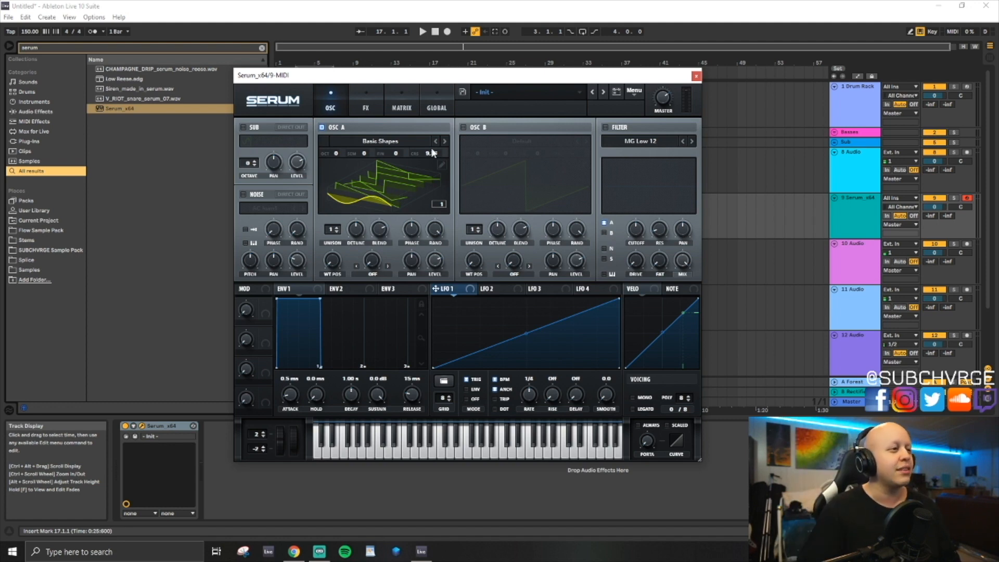
pyautogui.moveTo(430, 149); pyautogui.dragTo(427, 155)
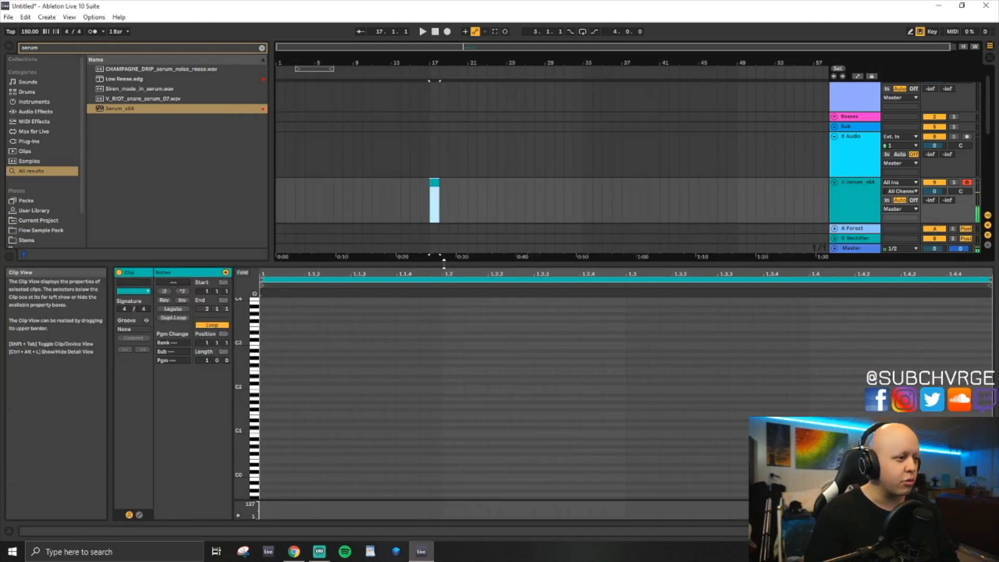
pyautogui.moveTo(443, 266); pyautogui.dragTo(455, 448)
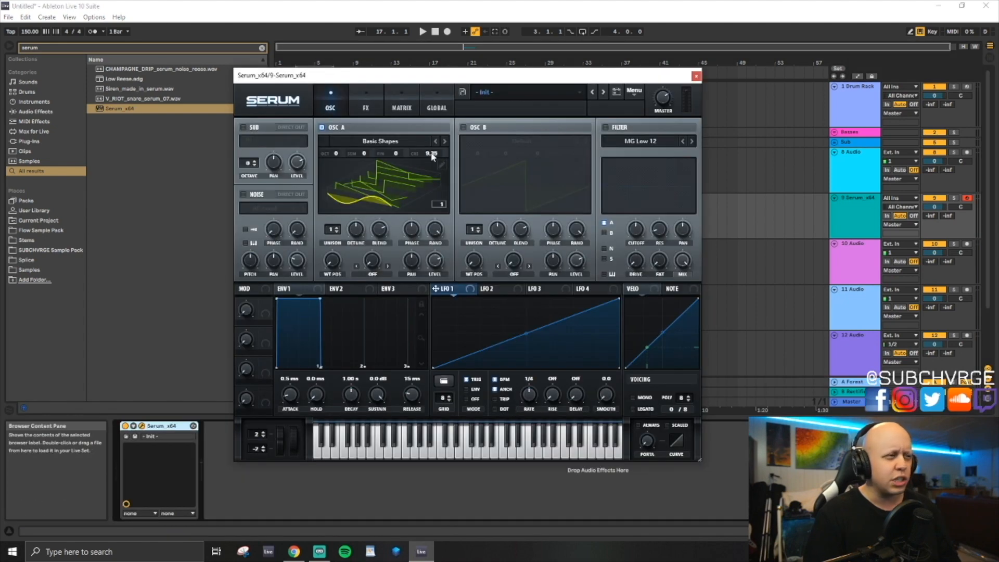
pyautogui.moveTo(431, 154)
pyautogui.mouseDown()
pyautogui.moveTo(434, 123)
pyautogui.moveTo(433, 136)
pyautogui.mouseUp()
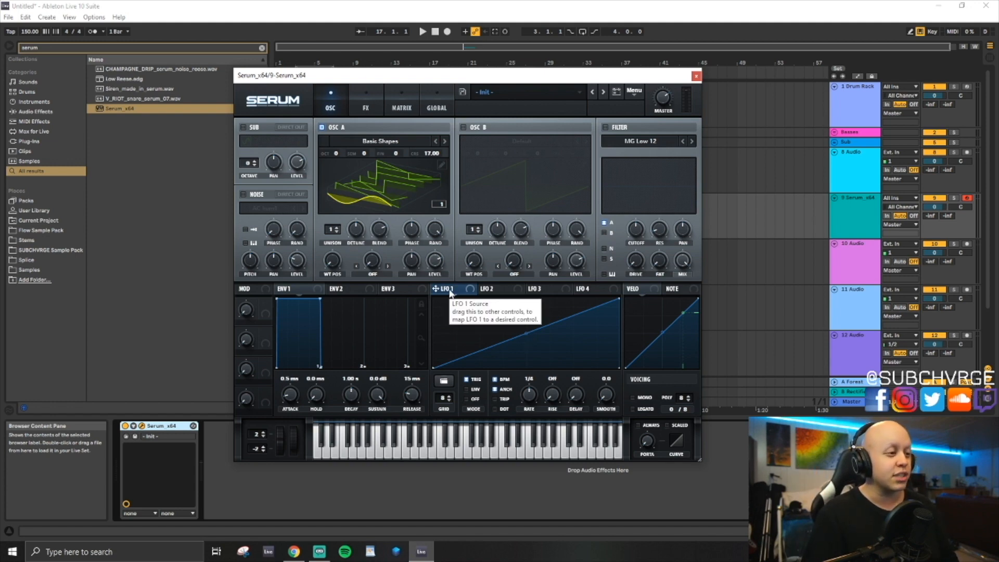
# Assign LFO 1 to oscillator A's coarse pitch and try different positive and negative modulation depths.
pyautogui.moveTo(518, 244); pyautogui.dragTo(431, 155)
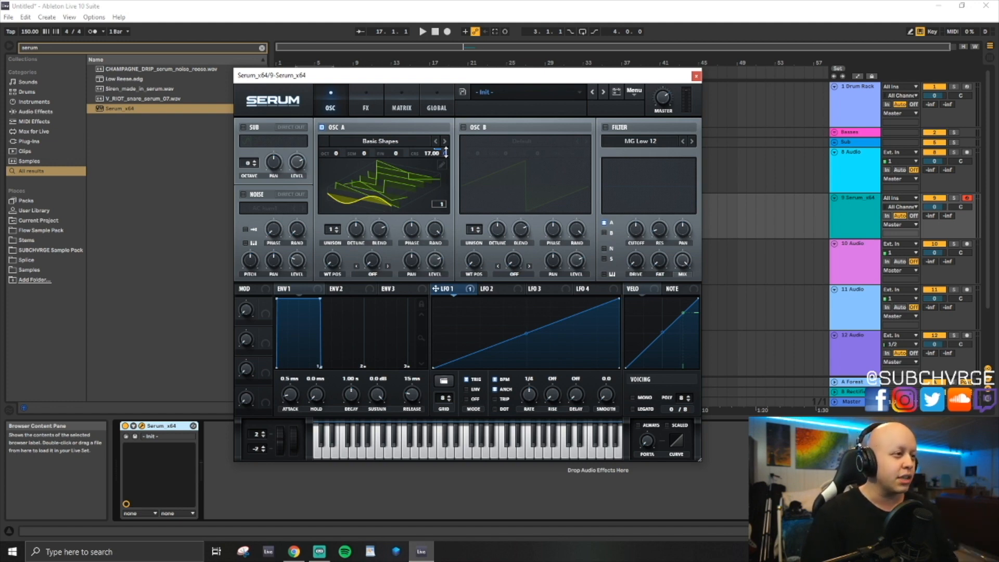
pyautogui.moveTo(446, 152)
pyautogui.mouseDown()
pyautogui.moveTo(446, 167)
pyautogui.moveTo(448, 140)
pyautogui.moveTo(455, 147)
pyautogui.mouseUp()
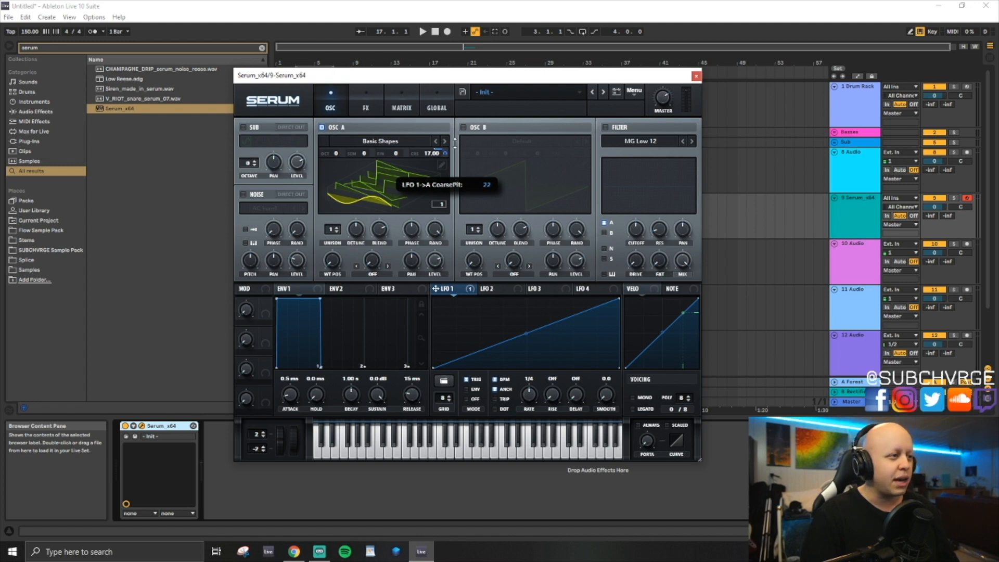
pyautogui.moveTo(453, 158); pyautogui.dragTo(451, 168)
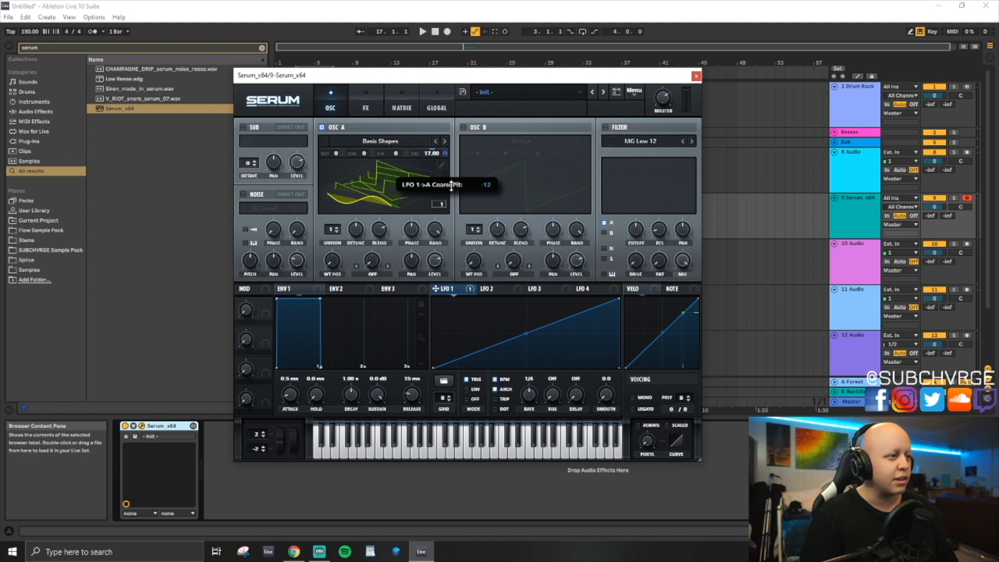
pyautogui.moveTo(451, 186); pyautogui.dragTo(458, 356)
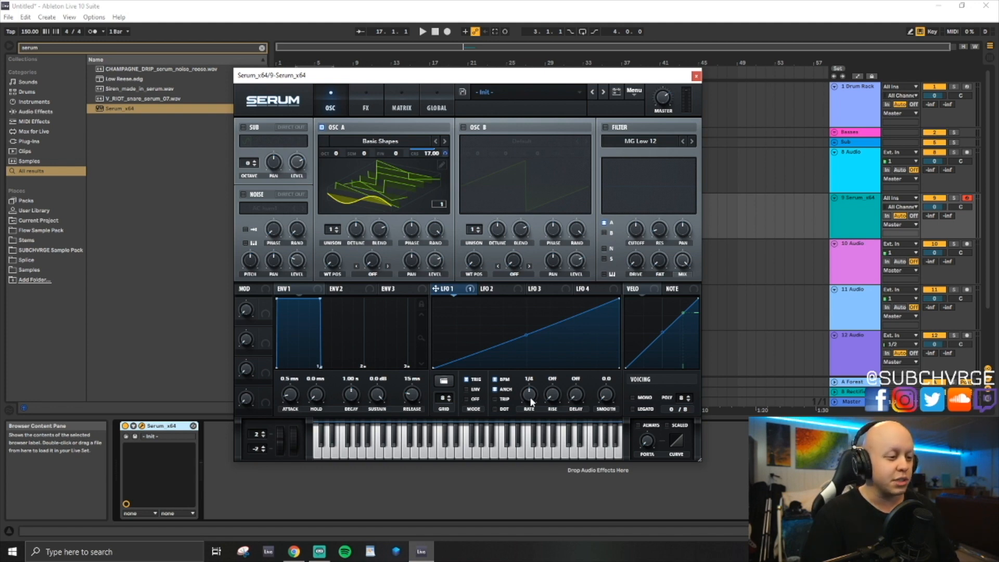
# Set LFO 1's rate to 2 bar and audition the pitch sweep.
pyautogui.moveTo(530, 404); pyautogui.dragTo(532, 419)
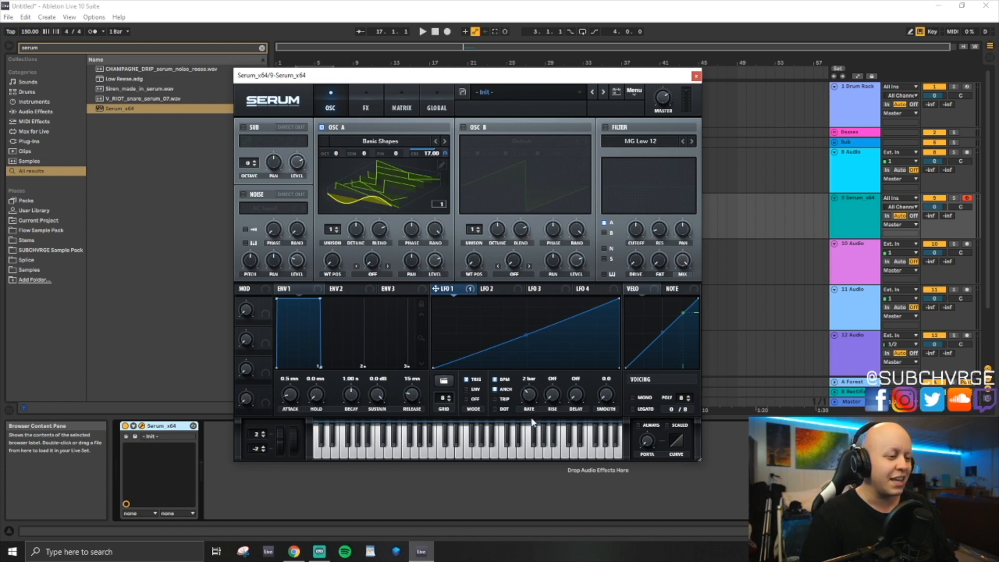
pyautogui.moveTo(476, 289)
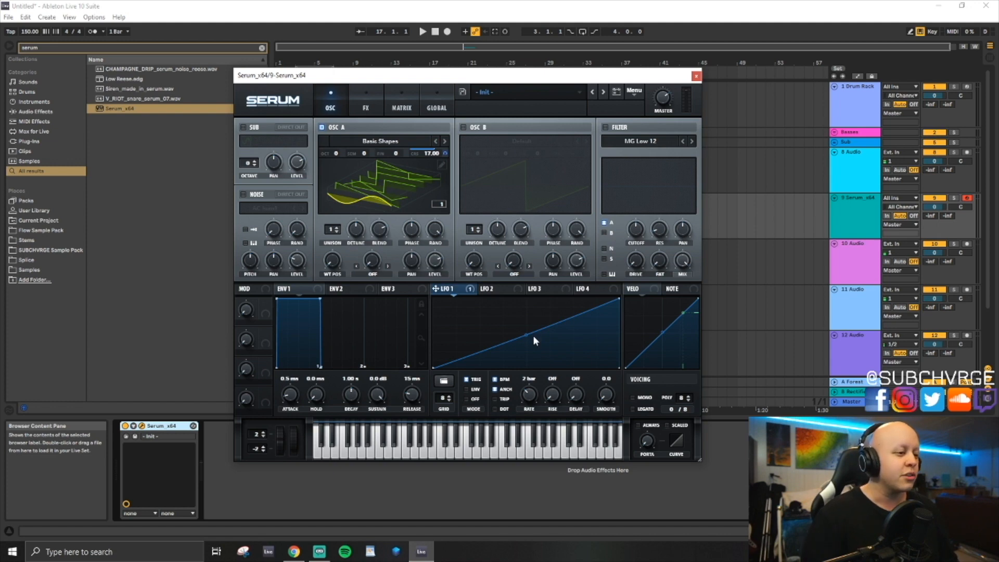
pyautogui.press('e')
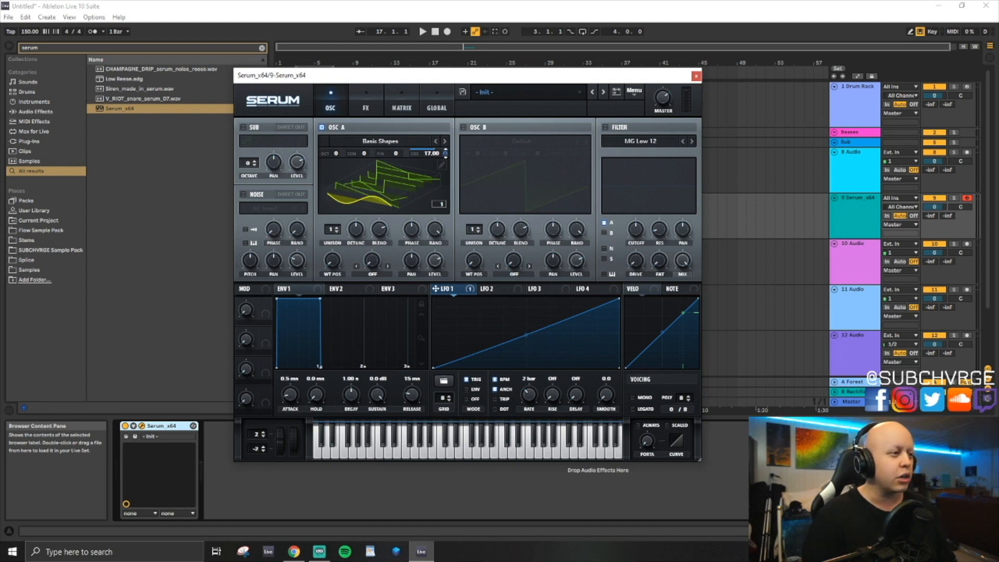
# Adjust LFO 1's modulation depth on oscillator A's coarse pitch and set the LFO rate to bar while auditioning notes.
pyautogui.moveTo(446, 153)
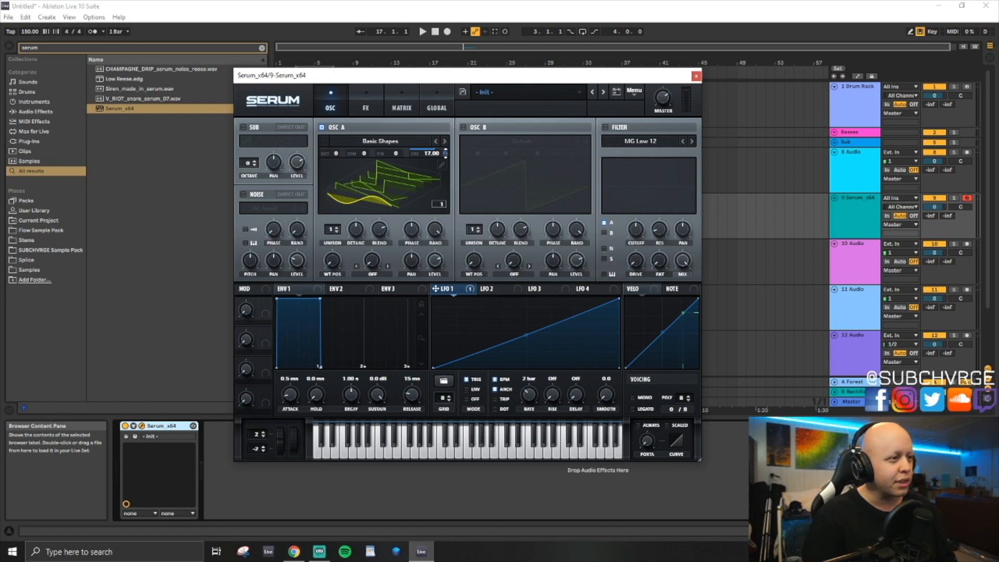
pyautogui.moveTo(445, 153); pyautogui.dragTo(453, 95)
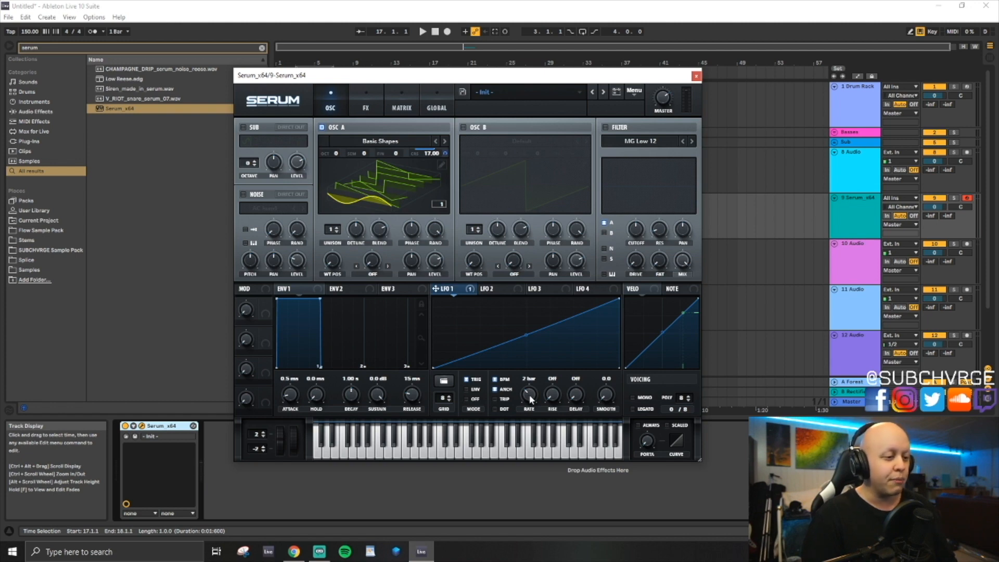
pyautogui.press('a')
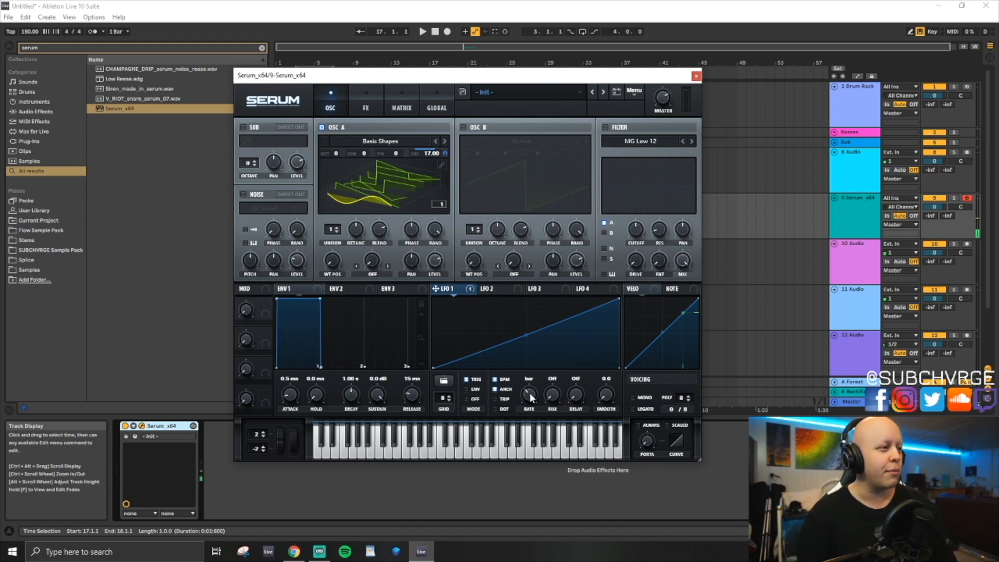
pyautogui.moveTo(444, 152); pyautogui.dragTo(446, 144)
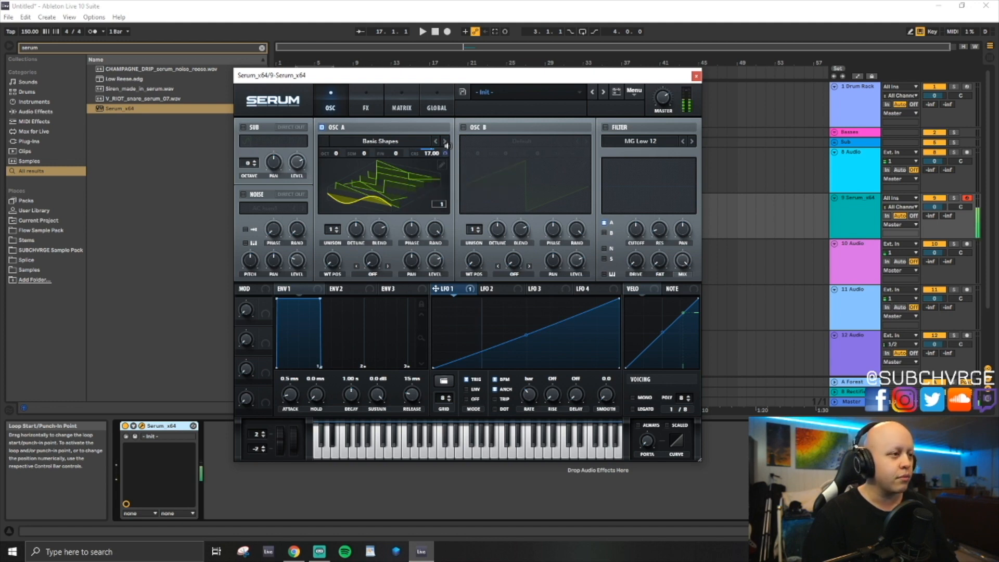
pyautogui.moveTo(446, 153); pyautogui.dragTo(445, 156)
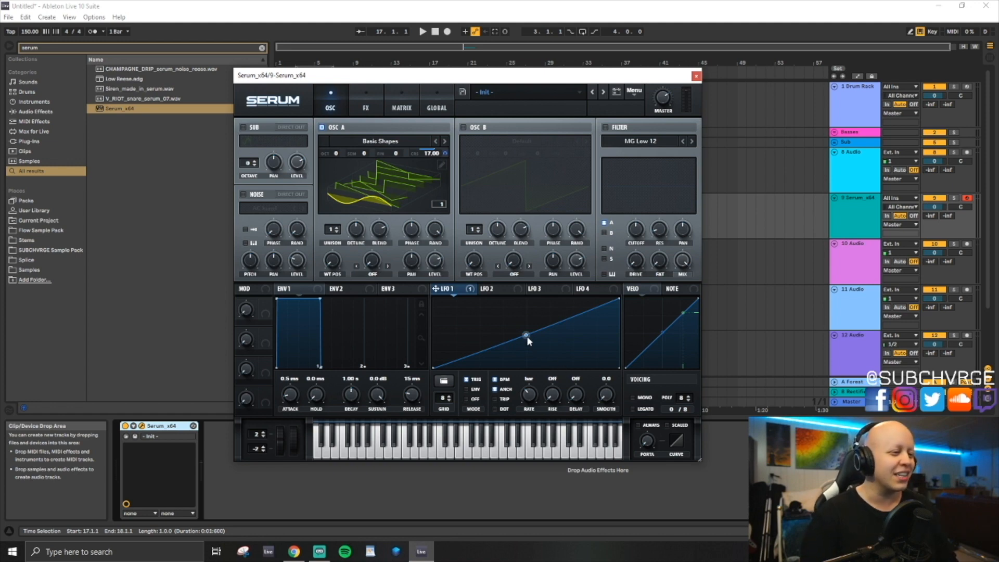
# Try different bends on LFO 1's ramp while auditioning the sweep, settling on a slightly convex rising curve.
pyautogui.moveTo(527, 337)
pyautogui.mouseDown()
pyautogui.moveTo(526, 320)
pyautogui.moveTo(529, 345)
pyautogui.moveTo(529, 326)
pyautogui.mouseUp()
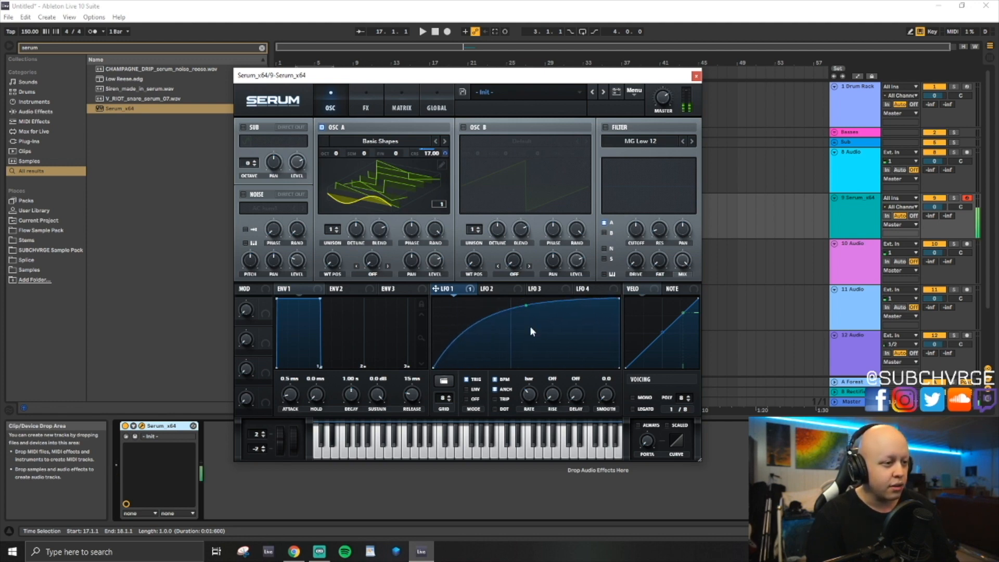
pyautogui.doubleClick(530, 325)
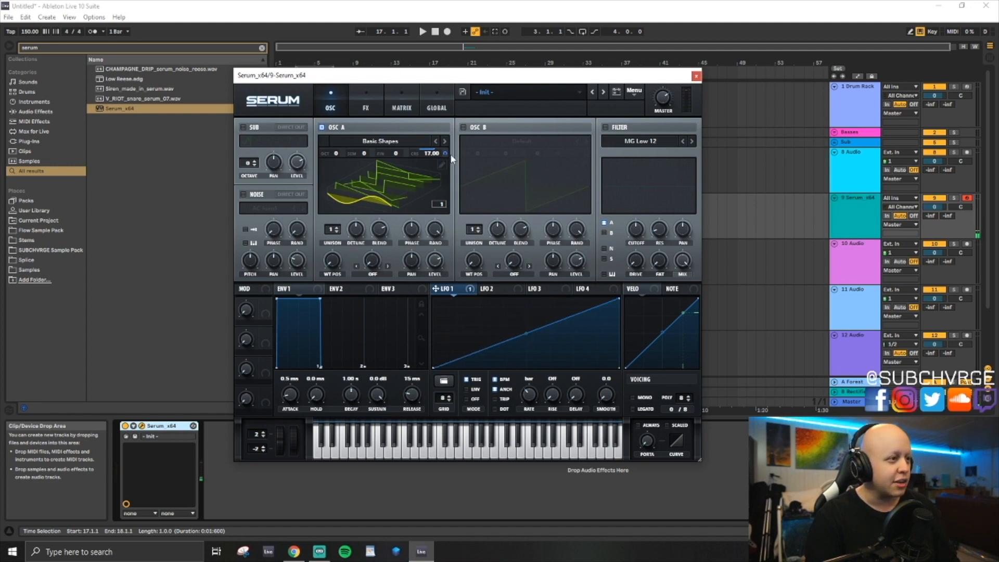
pyautogui.moveTo(446, 152)
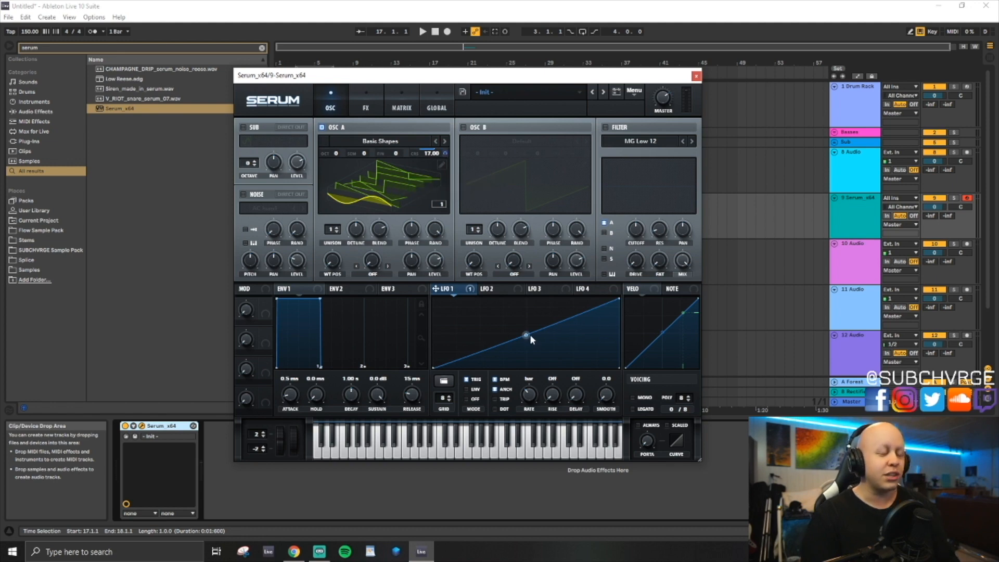
pyautogui.moveTo(526, 334); pyautogui.dragTo(529, 314)
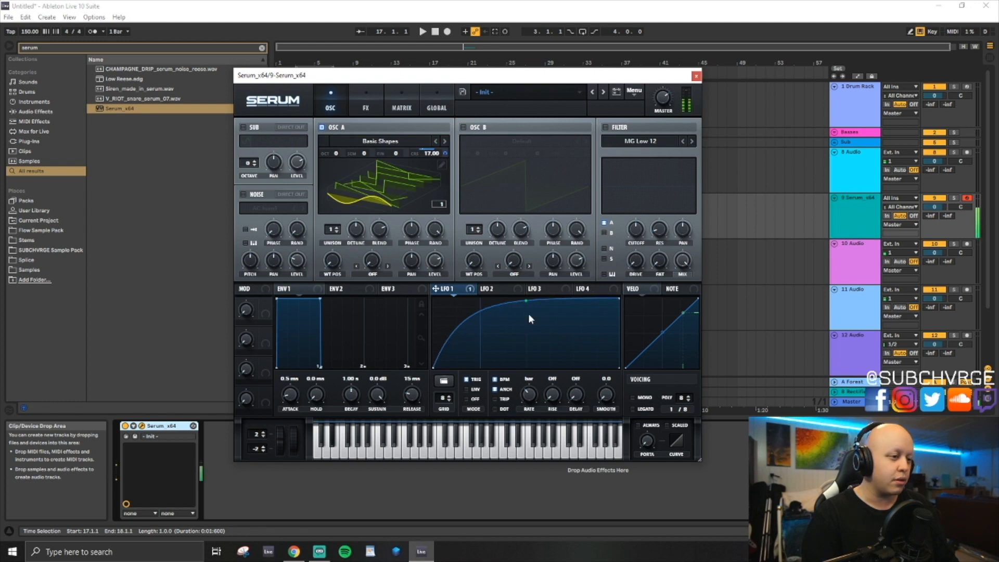
pyautogui.moveTo(528, 317); pyautogui.dragTo(526, 310)
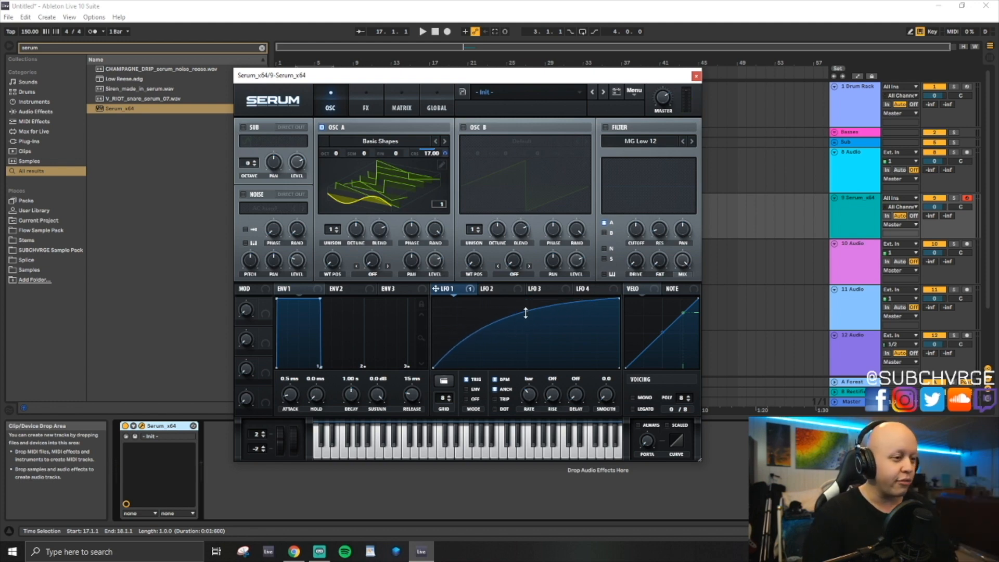
pyautogui.moveTo(525, 311); pyautogui.dragTo(527, 328)
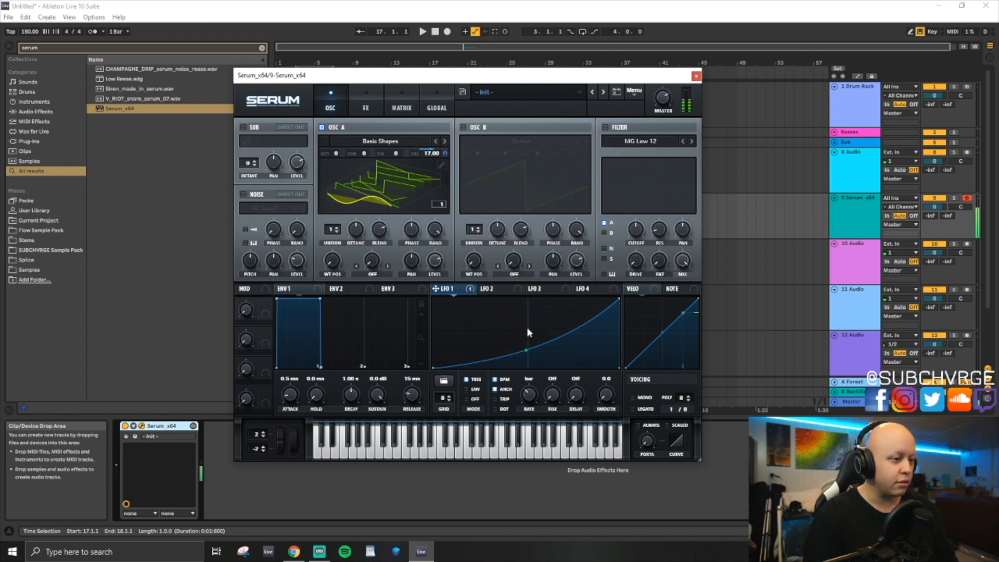
pyautogui.moveTo(527, 327)
pyautogui.mouseDown()
pyautogui.moveTo(533, 320)
pyautogui.moveTo(529, 330)
pyautogui.mouseUp()
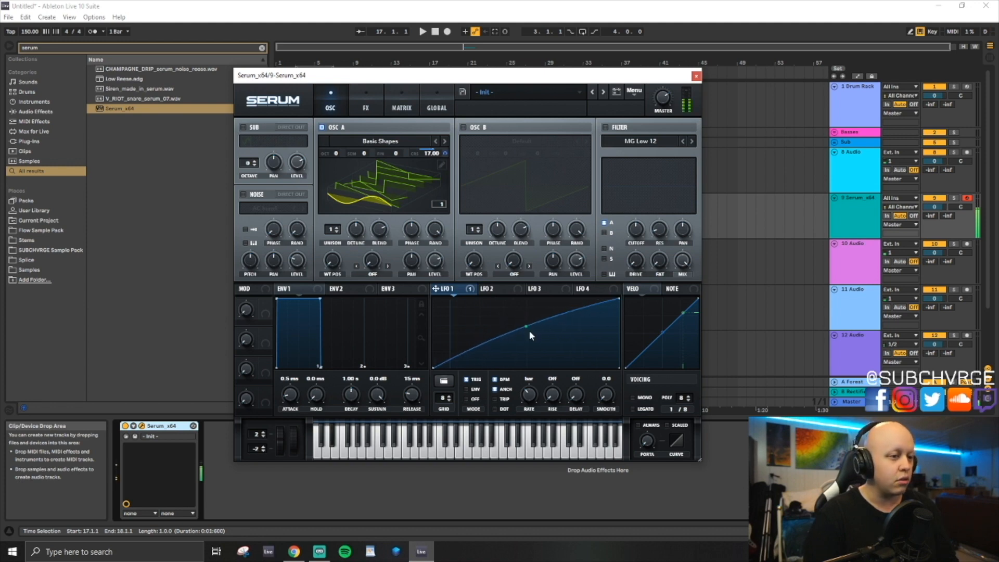
pyautogui.moveTo(530, 332); pyautogui.dragTo(535, 330)
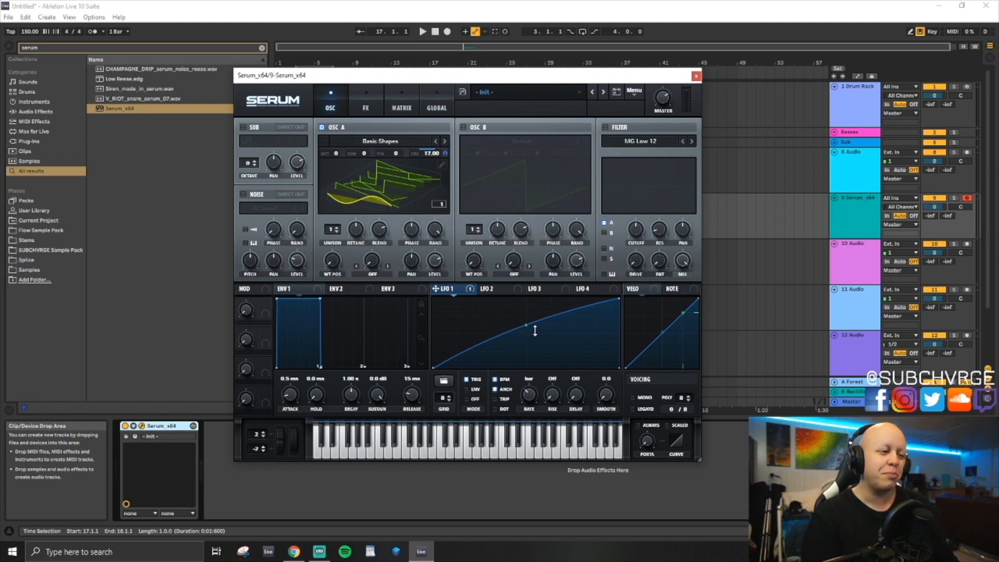